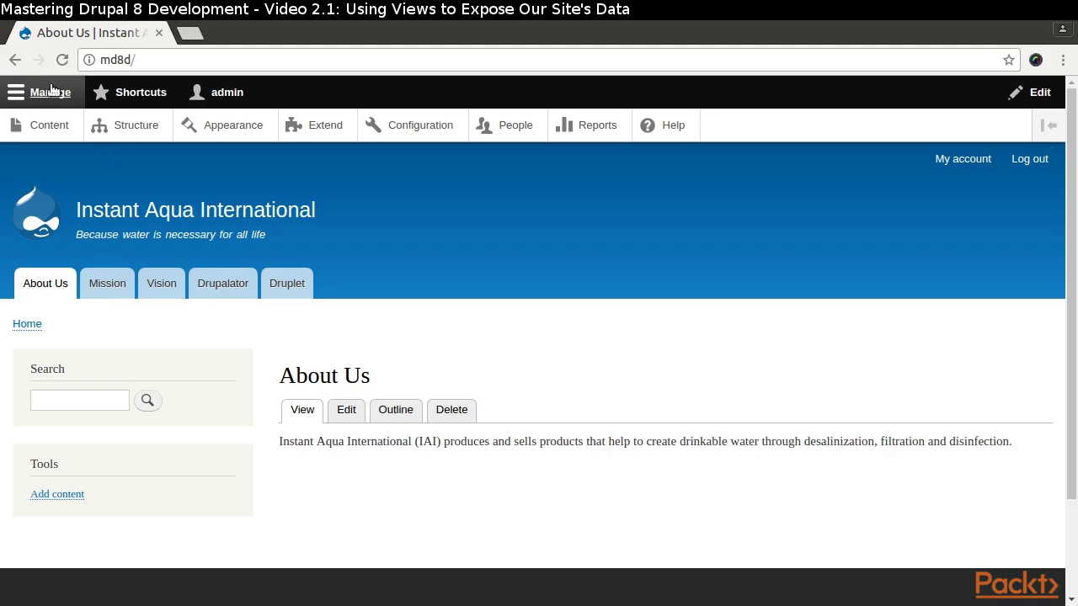
# Start a new view from Structure > Views.
pyautogui.click(132, 128)
pyautogui.scroll(-3, 178, 291)
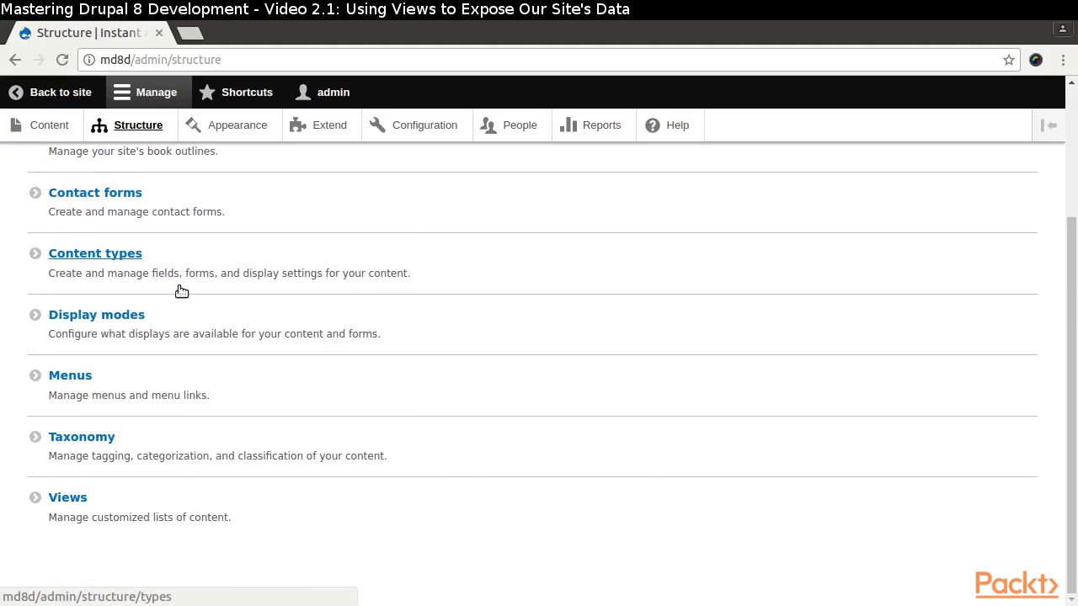
pyautogui.click(58, 503)
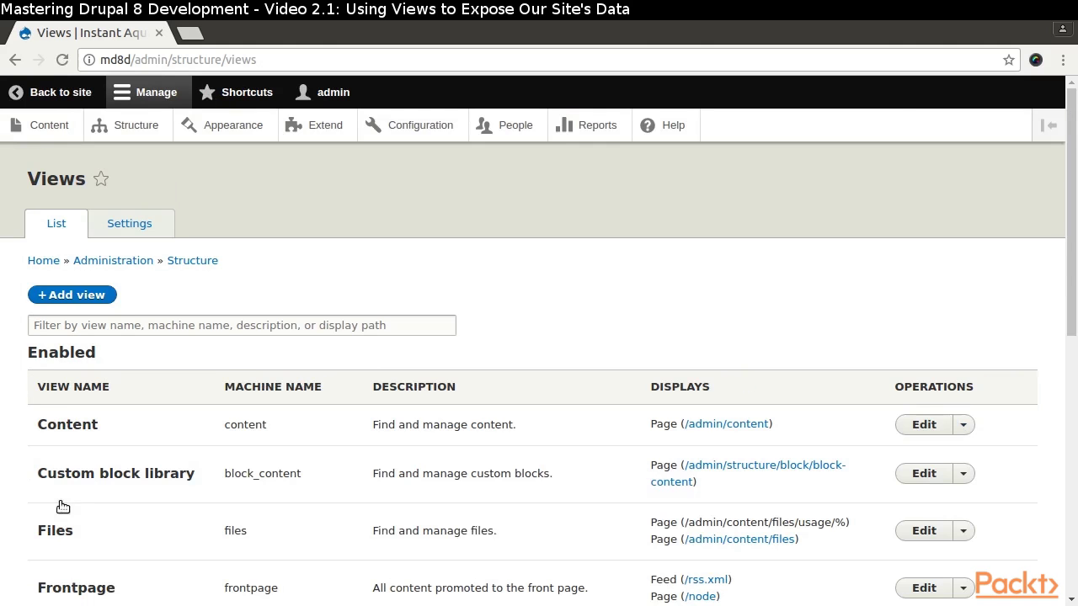
pyautogui.click(84, 295)
# Name the view 'Product Listing', limit it to Product content with a page display, and save.
pyautogui.click(143, 303)
pyautogui.write('Product Listing')
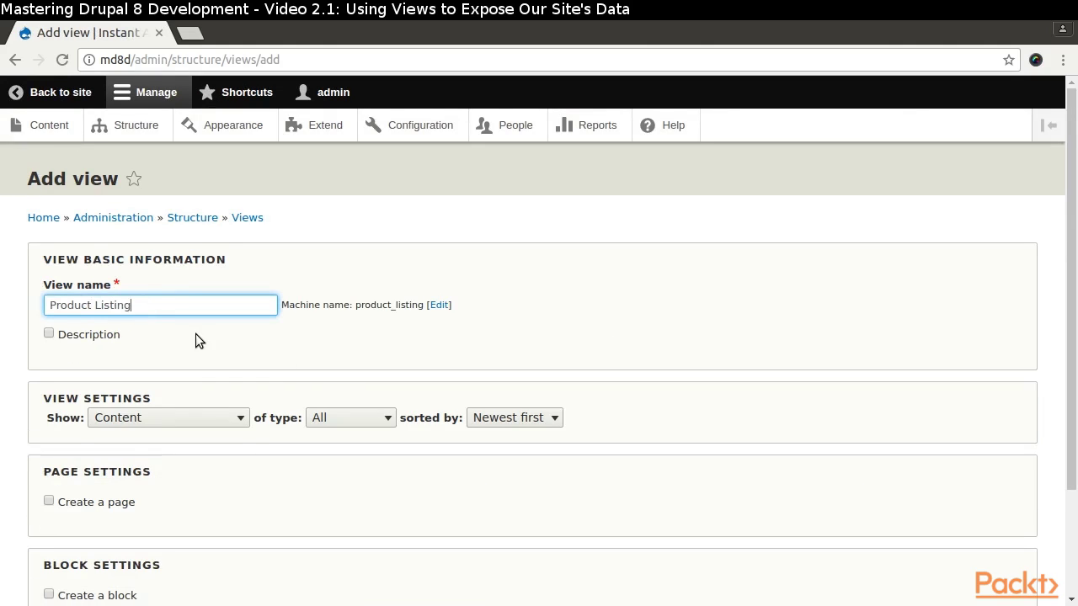
pyautogui.scroll(-3, 197, 339)
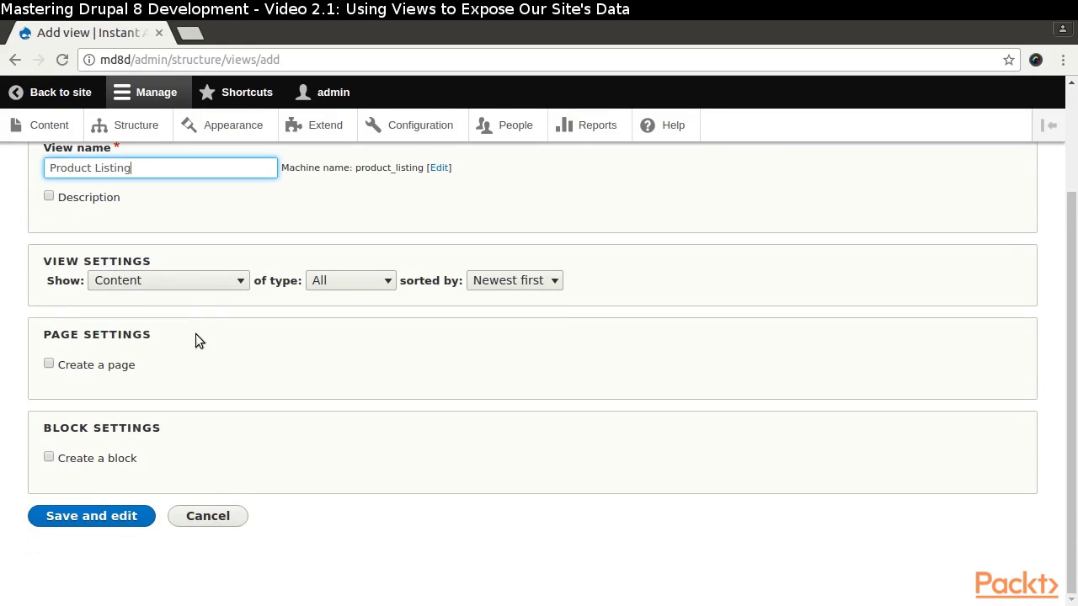
pyautogui.click(353, 286)
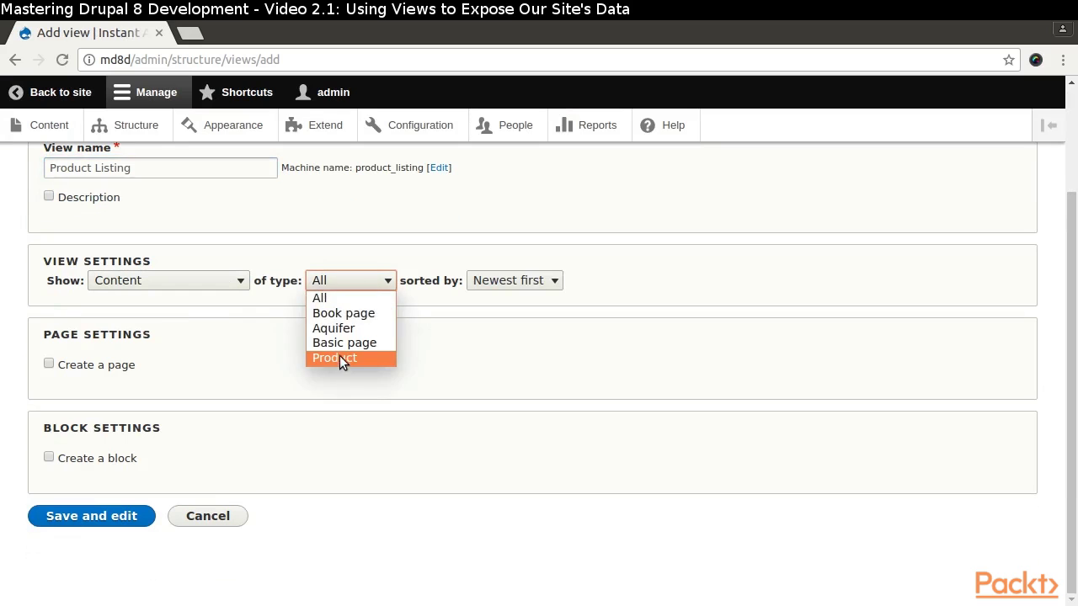
pyautogui.click(339, 361)
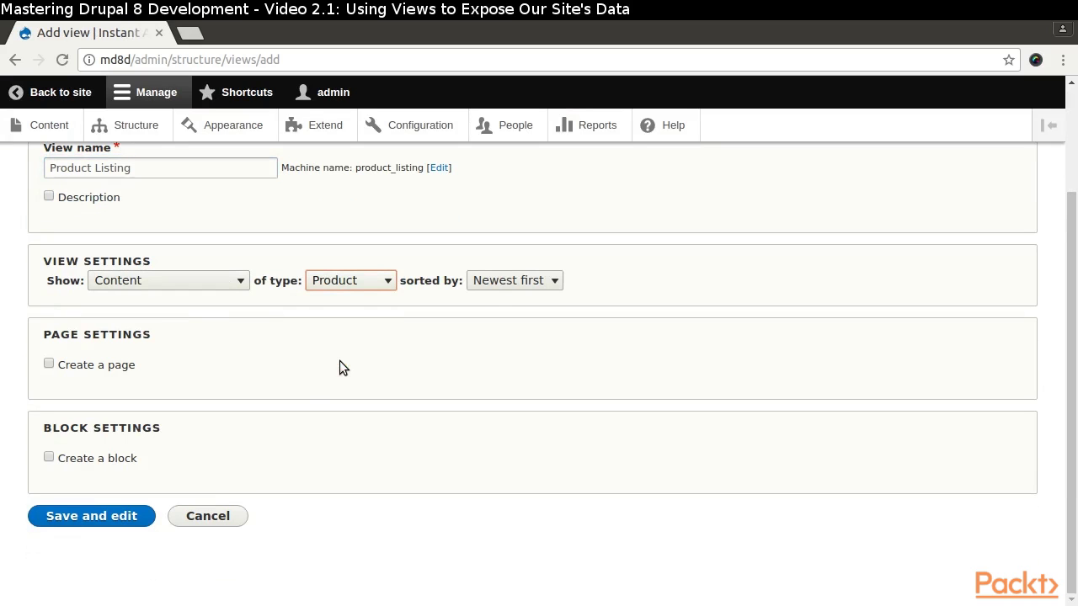
pyautogui.click(49, 363)
pyautogui.scroll(-4, 233, 386)
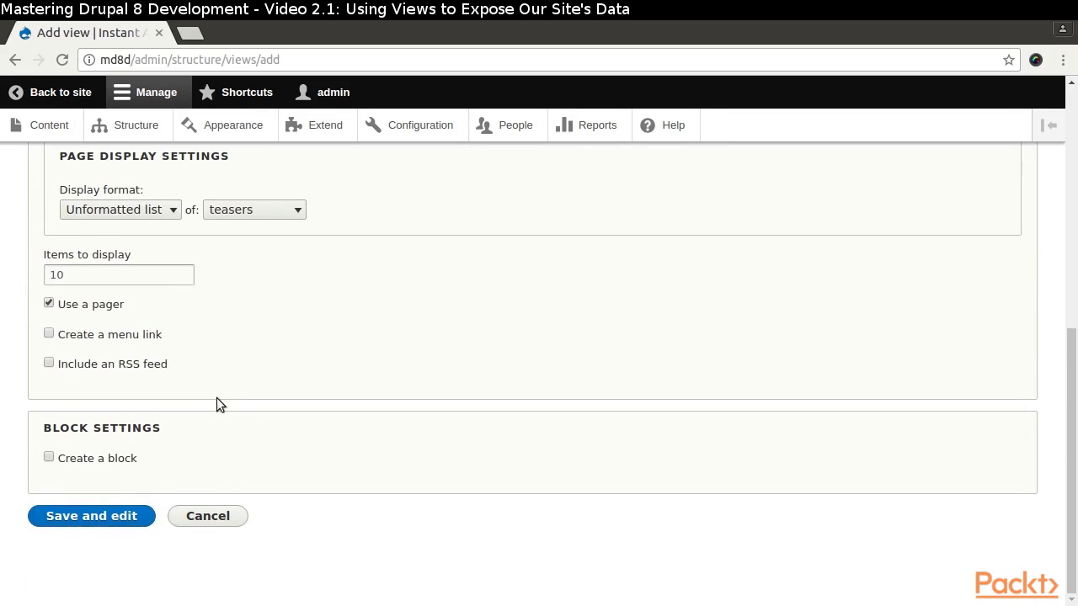
pyautogui.click(107, 516)
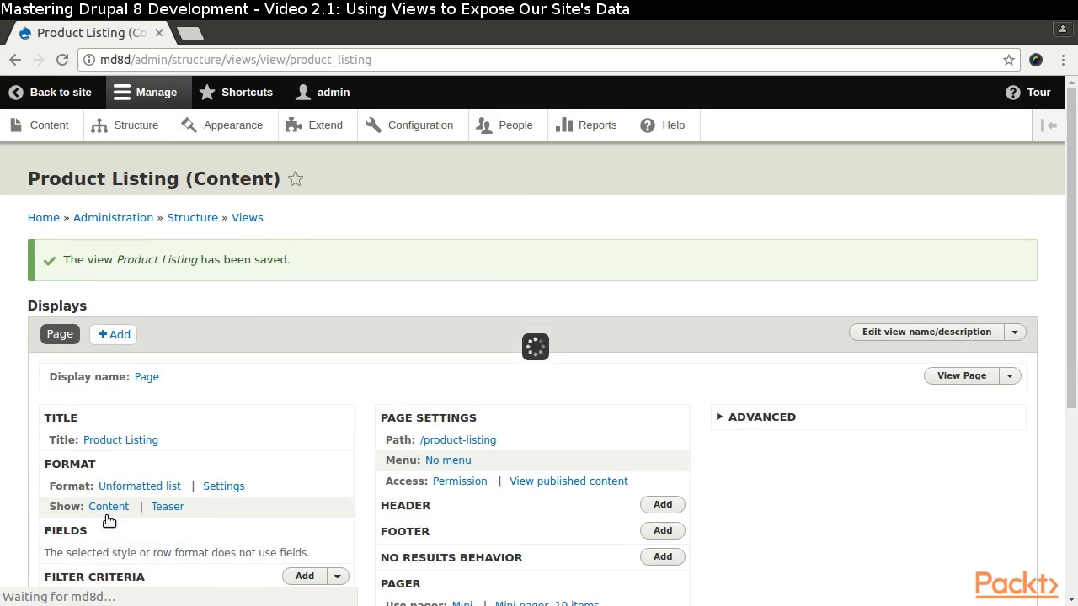
pyautogui.scroll(-4, 271, 378)
pyautogui.scroll(-10, 271, 384)
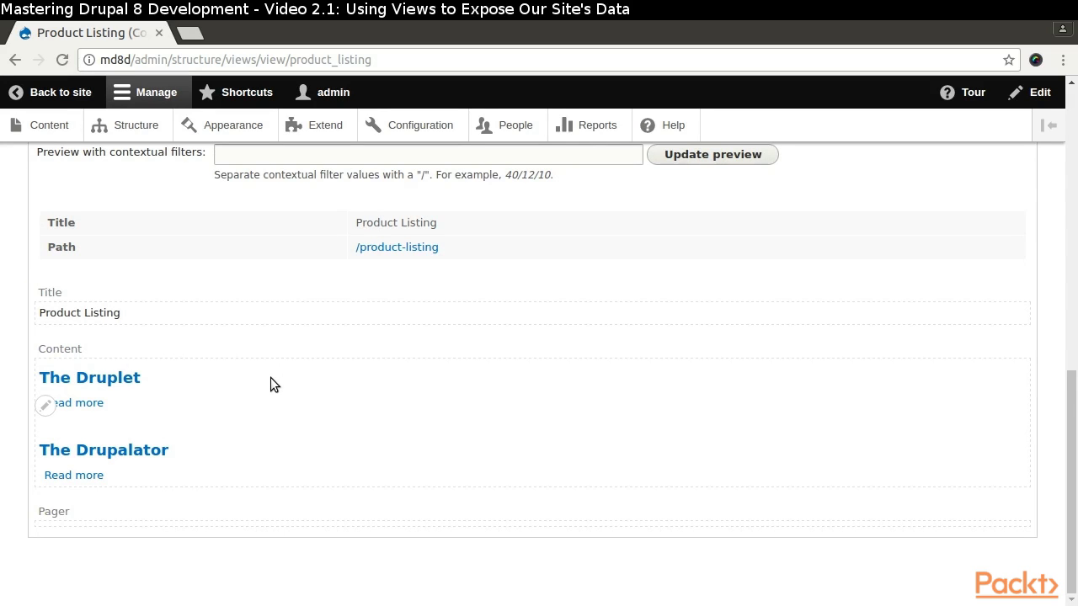
pyautogui.scroll(10, 270, 379)
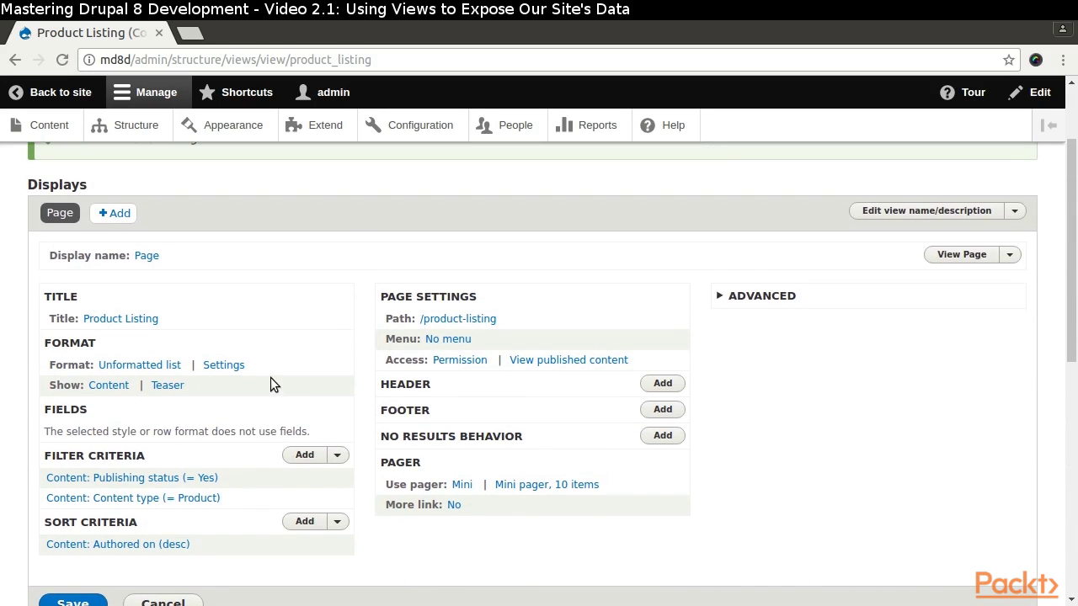
# Add a Has taxonomy term filter on the Mechanism vocabulary shown as a dropdown.
pyautogui.click(305, 456)
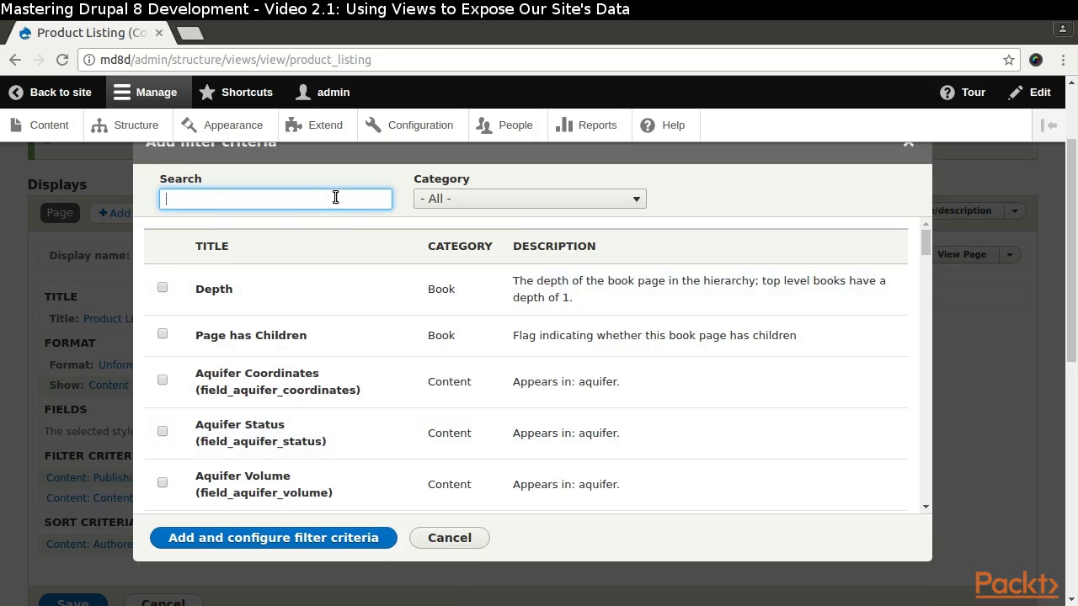
pyautogui.write('Term')
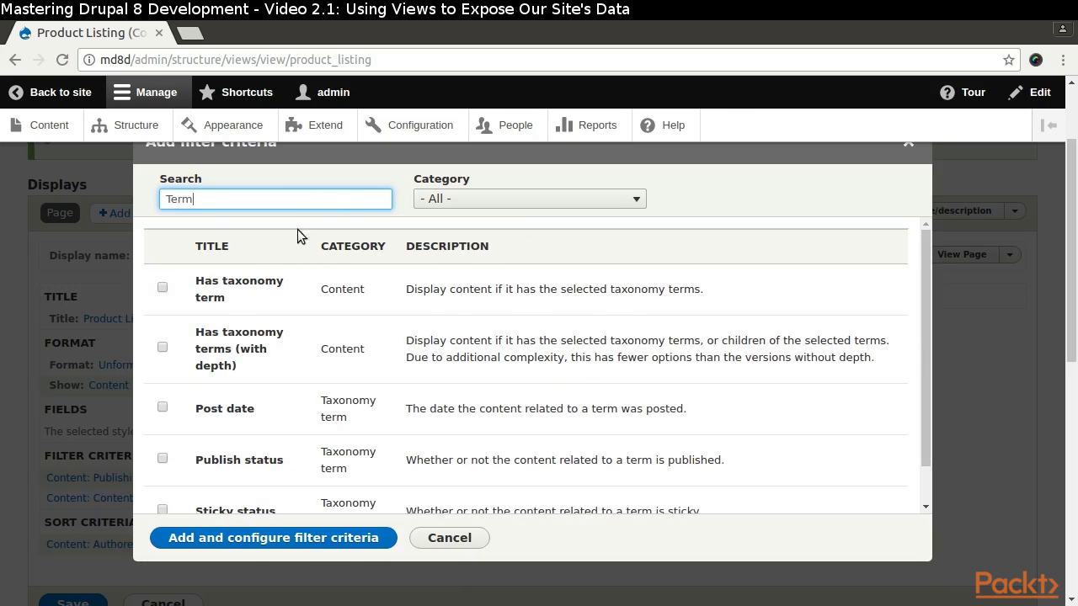
pyautogui.click(162, 288)
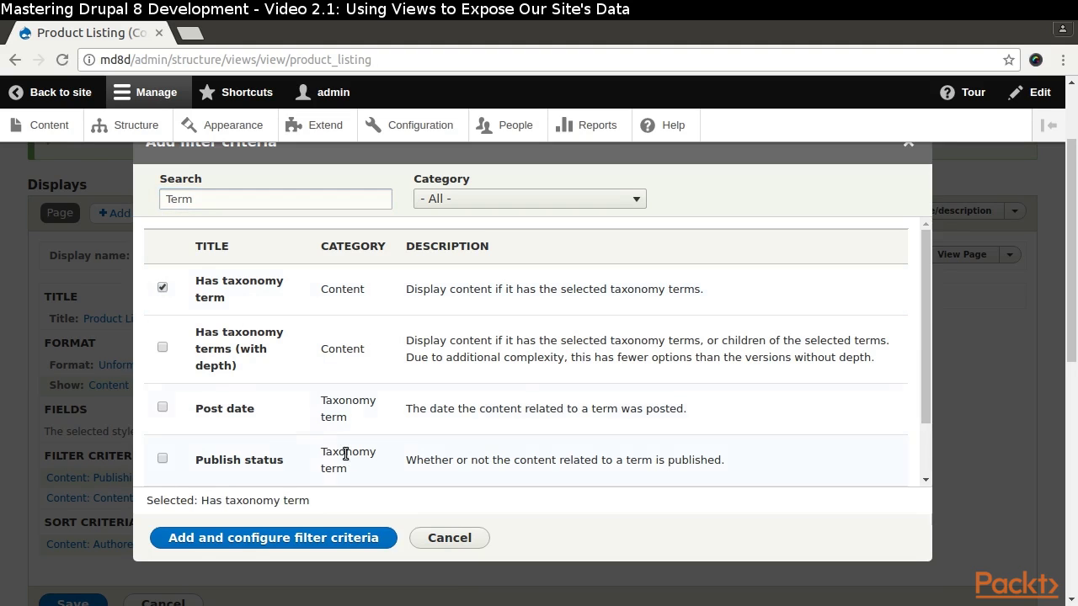
pyautogui.click(274, 539)
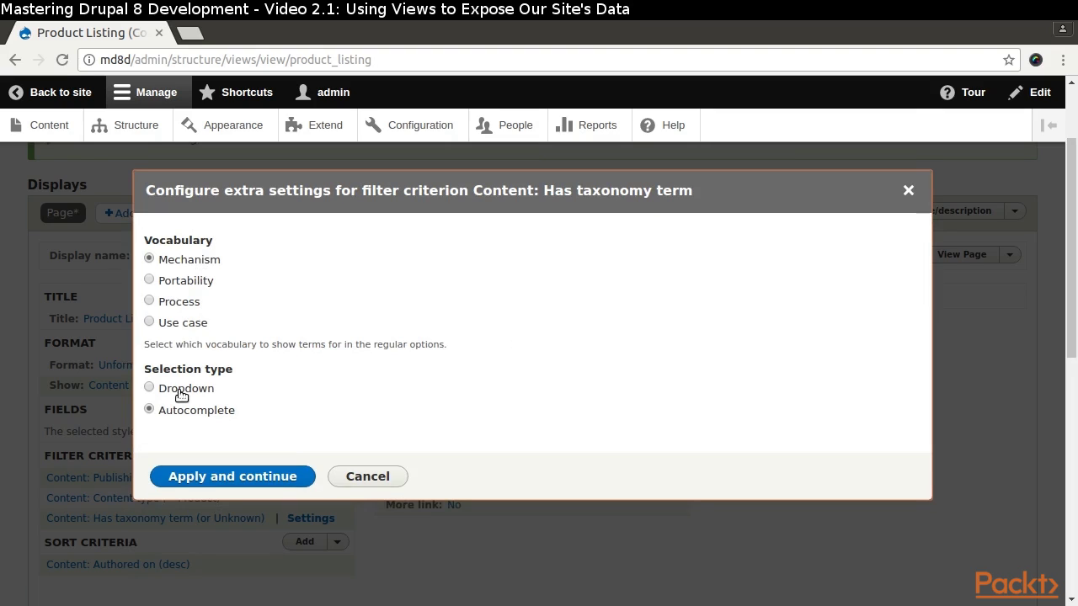
pyautogui.click(149, 389)
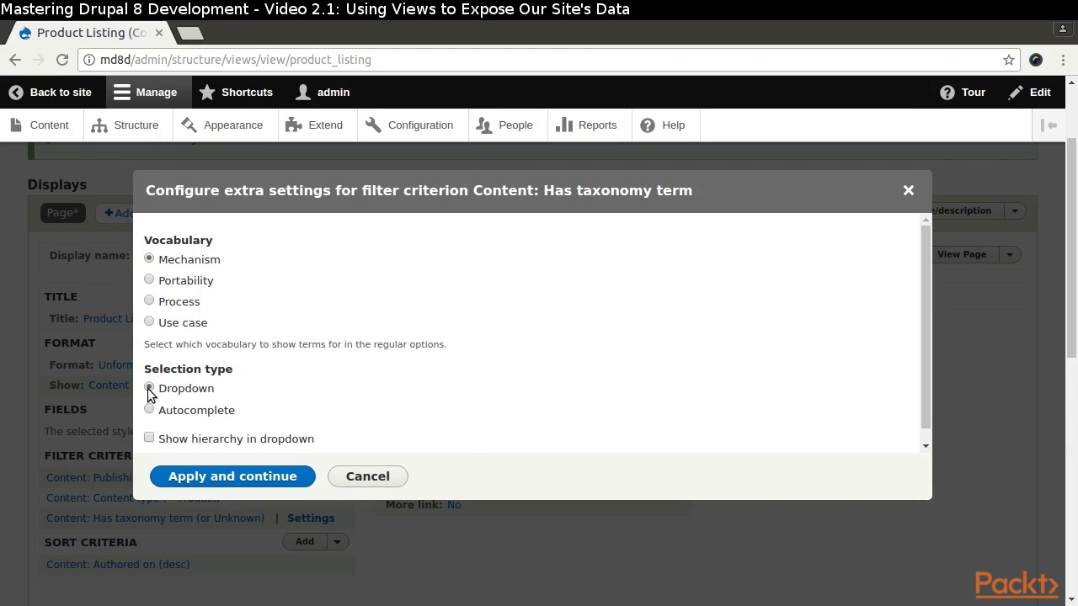
pyautogui.click(240, 477)
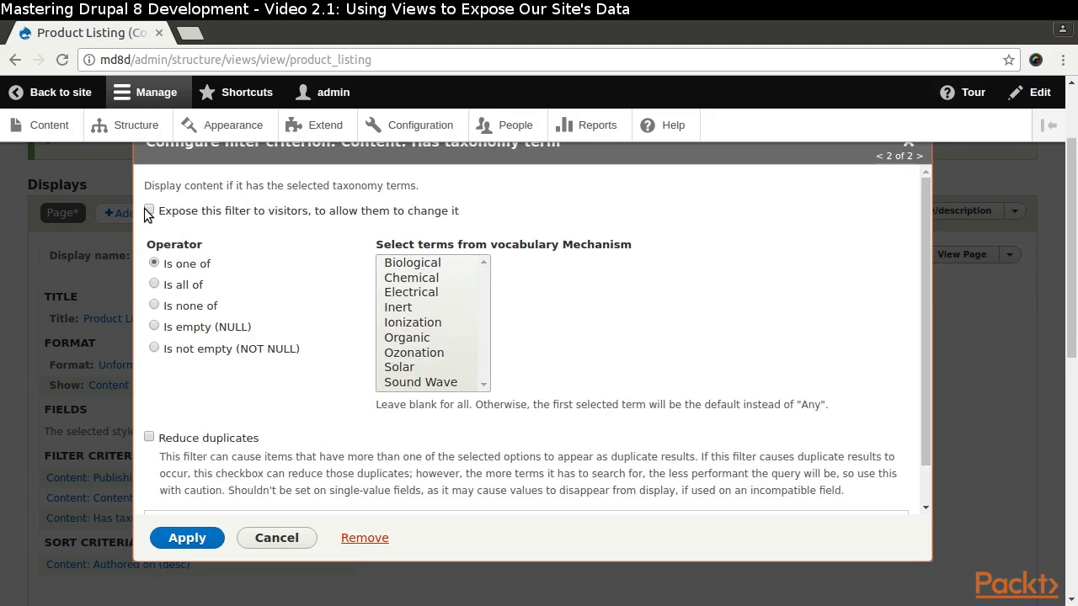
# Expose the filter to visitors with the label 'Mechanism' and apply it.
pyautogui.click(148, 209)
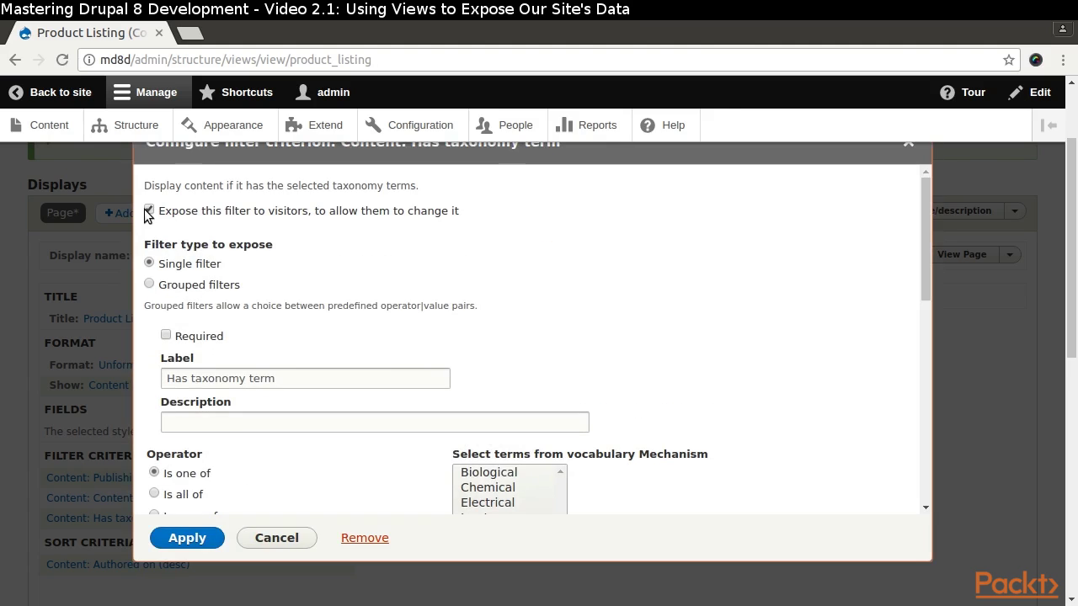
pyautogui.scroll(-1, 302, 311)
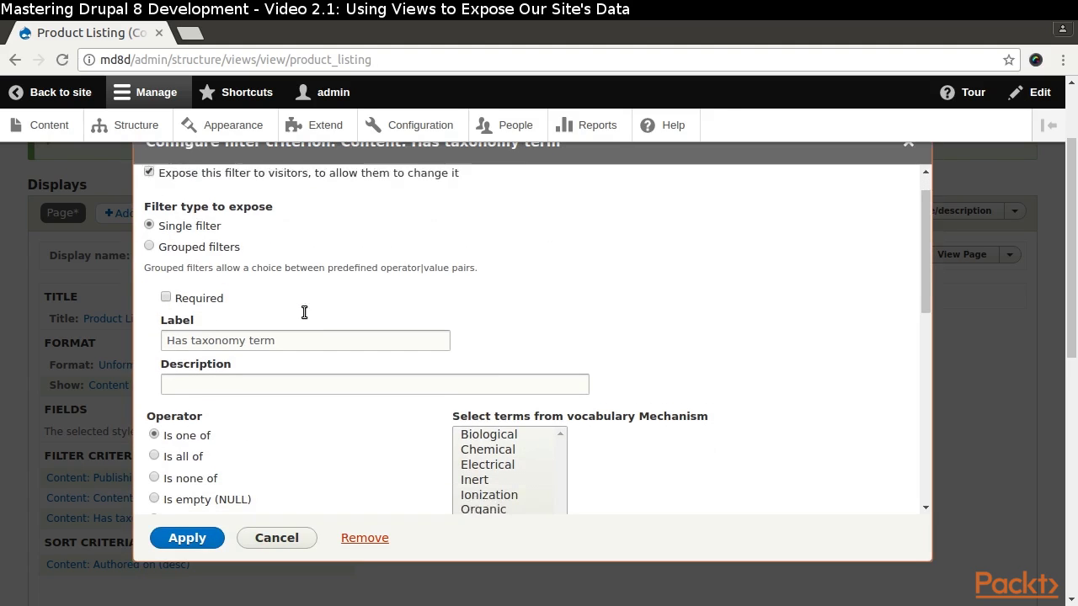
pyautogui.click(301, 334)
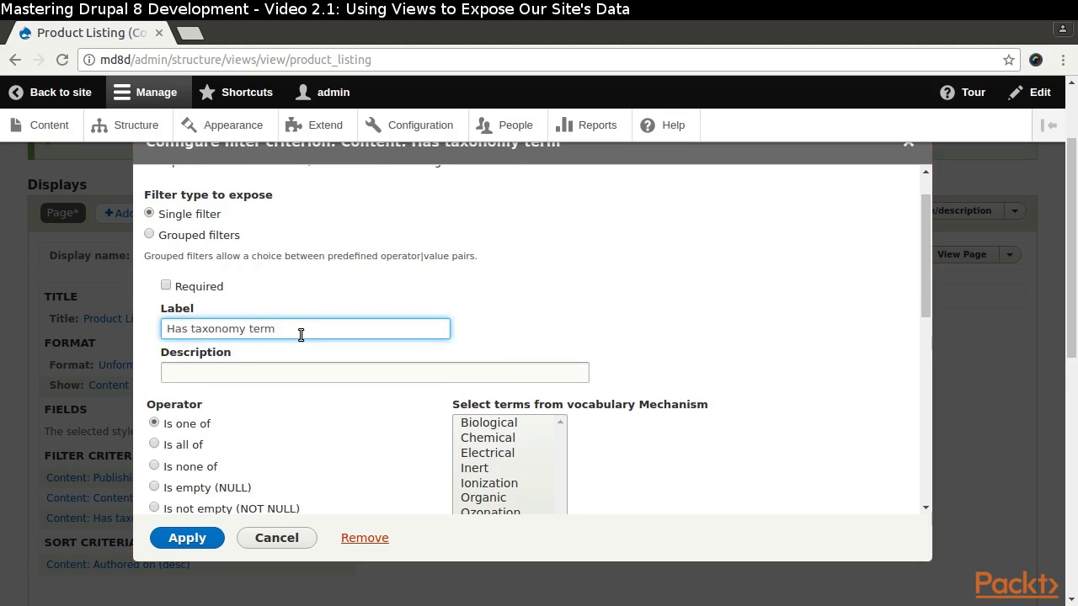
pyautogui.press('BackSpace')
pyautogui.press('BackSpace')
pyautogui.press('BackSpace')
pyautogui.press('BackSpace')
pyautogui.press('BackSpace')
pyautogui.press('BackSpace')
pyautogui.press('BackSpace')
pyautogui.press('BackSpace')
pyautogui.press('BackSpace')
pyautogui.press('BackSpace')
pyautogui.press('BackSpace')
pyautogui.press('BackSpace')
pyautogui.press('BackSpace')
pyautogui.press('BackSpace')
pyautogui.press('BackSpace')
pyautogui.press('BackSpace')
pyautogui.press('BackSpace')
pyautogui.write('M')
pyautogui.press('BackSpace')
pyautogui.write('Mechanism')
pyautogui.click(187, 538)
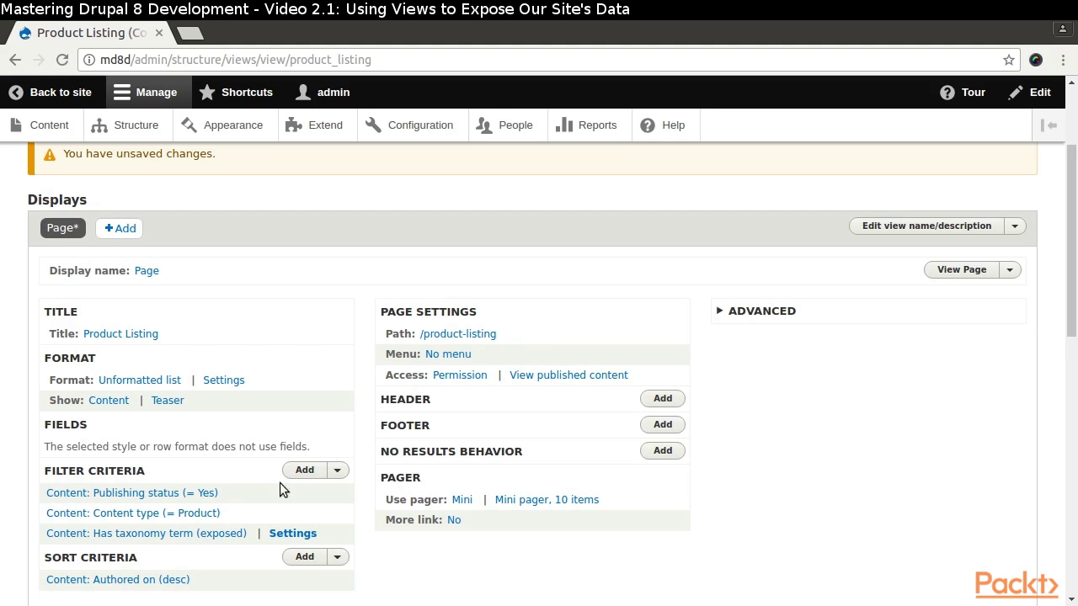
# Check the Mechanism filter's term choices in the preview, leaving Any selected.
pyautogui.scroll(-5, 424, 425)
pyautogui.scroll(-5, 423, 425)
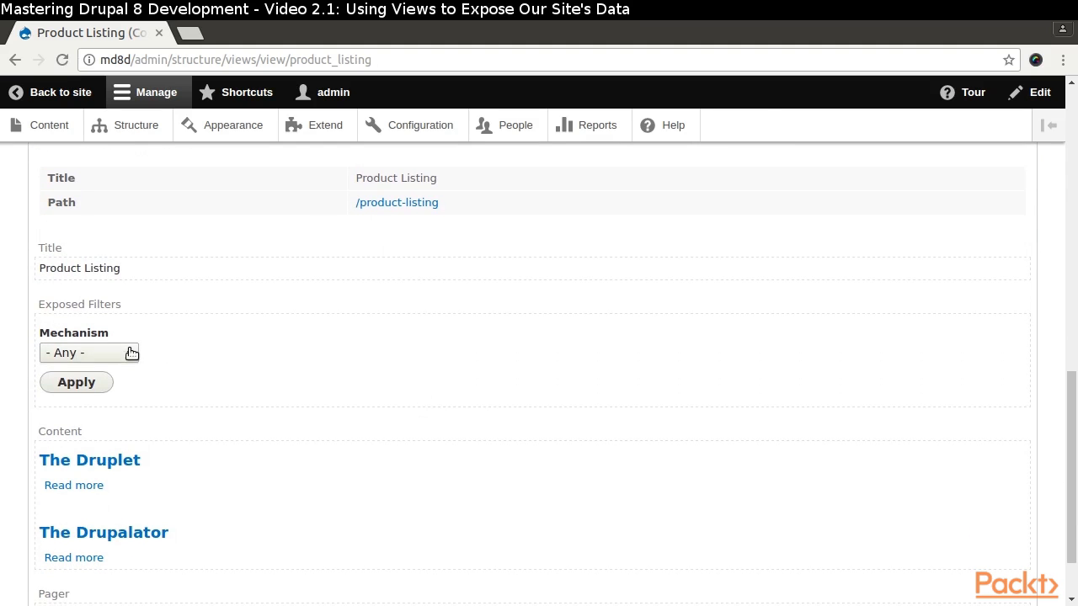
pyautogui.click(128, 348)
pyautogui.click(131, 349)
pyautogui.scroll(6, 342, 417)
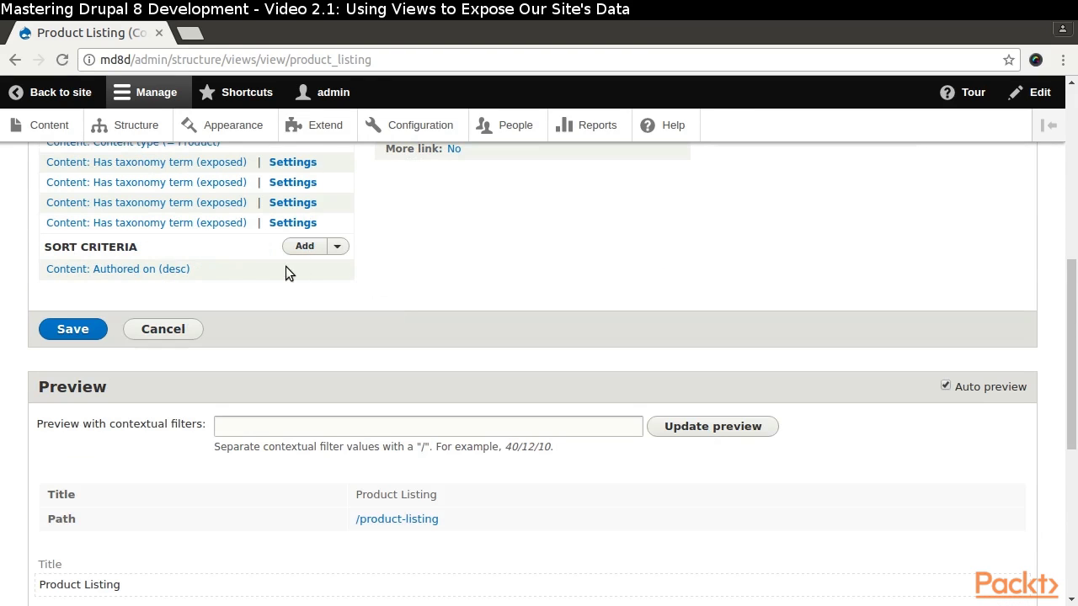
# Replace the Authored on sort with an ascending Content: Title sort.
pyautogui.click(144, 269)
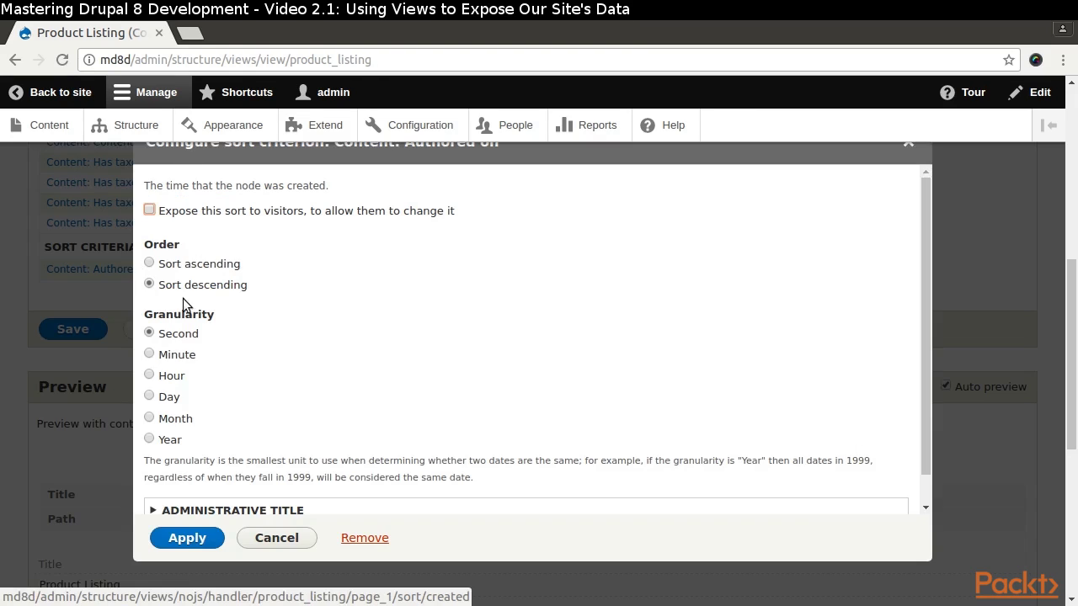
pyautogui.click(365, 539)
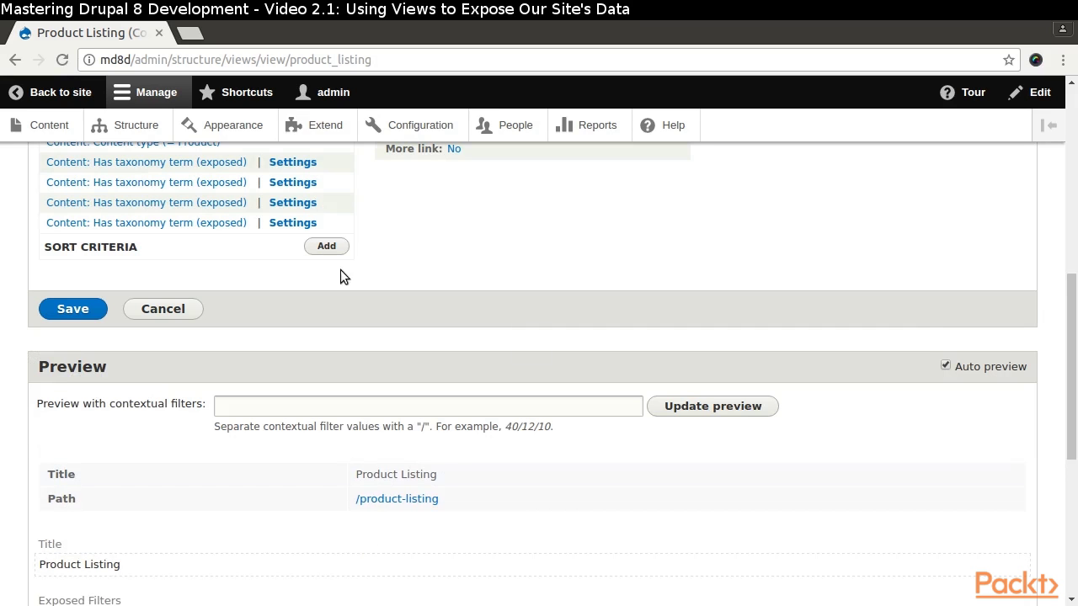
pyautogui.click(326, 246)
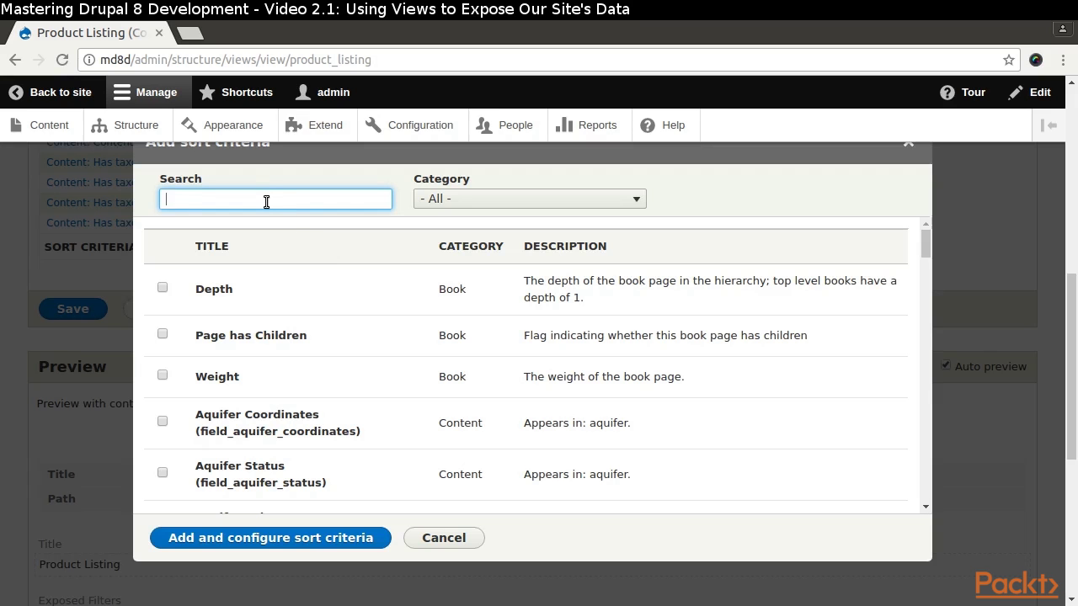
pyautogui.write('Title')
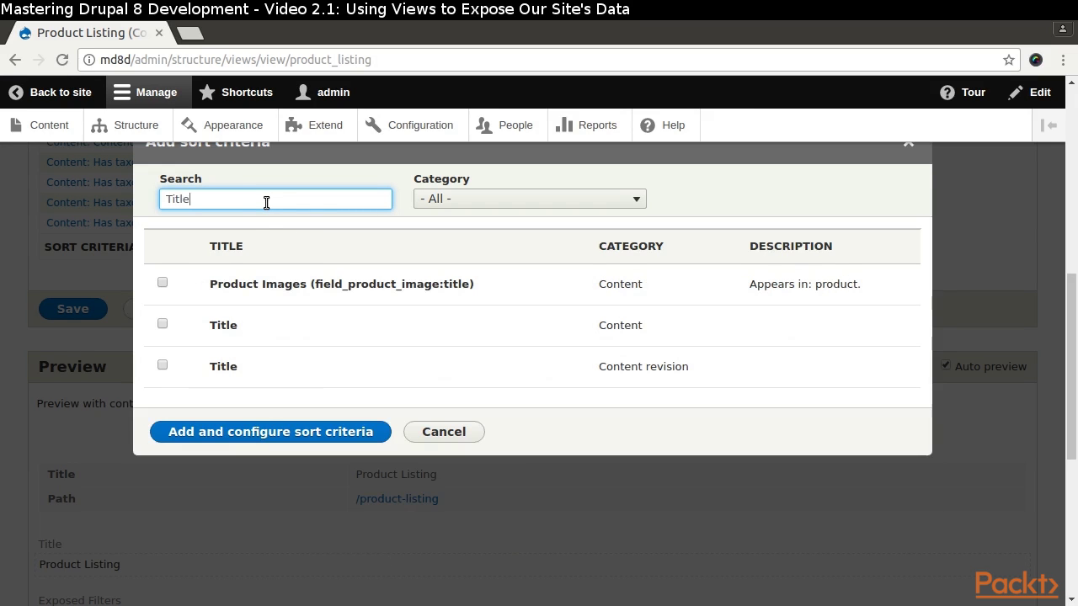
pyautogui.click(163, 325)
pyautogui.click(282, 460)
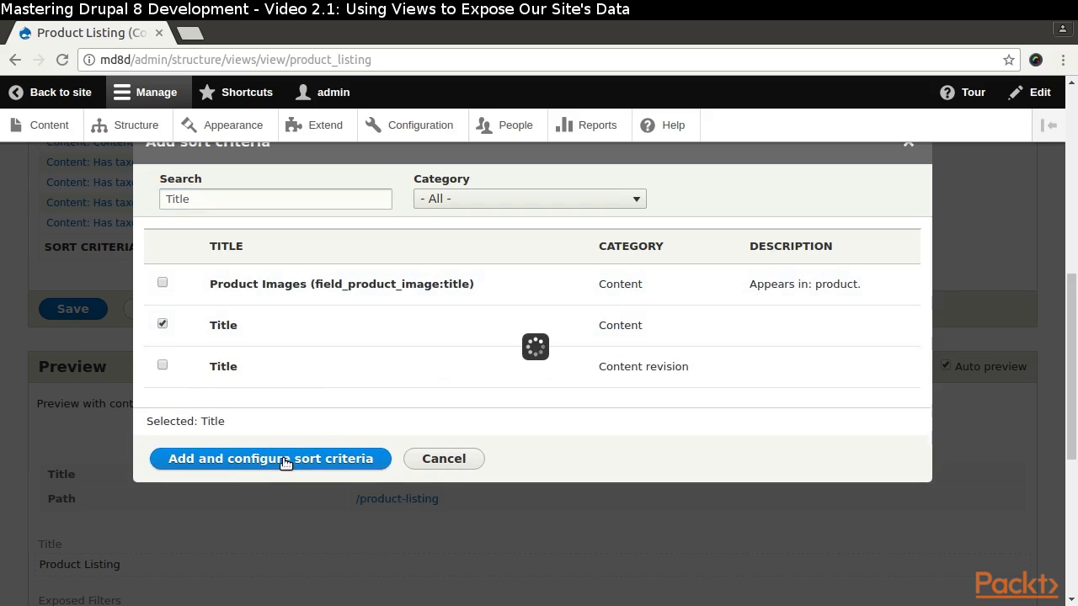
pyautogui.click(187, 451)
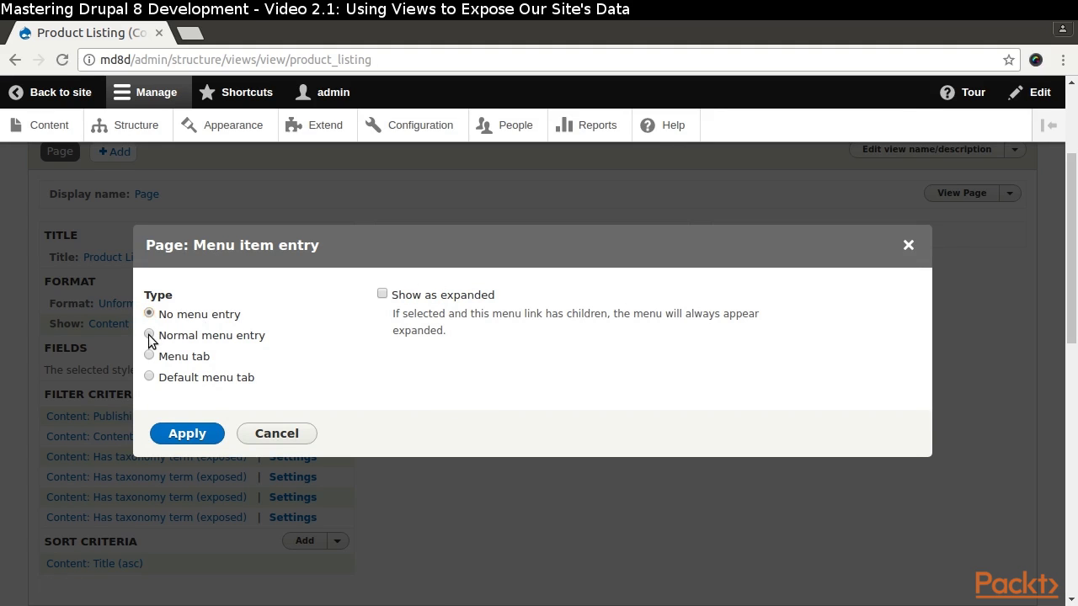
# Give the page a normal menu entry titled 'Products' under Main navigation.
pyautogui.click(149, 335)
pyautogui.click(429, 315)
pyautogui.write('Product')
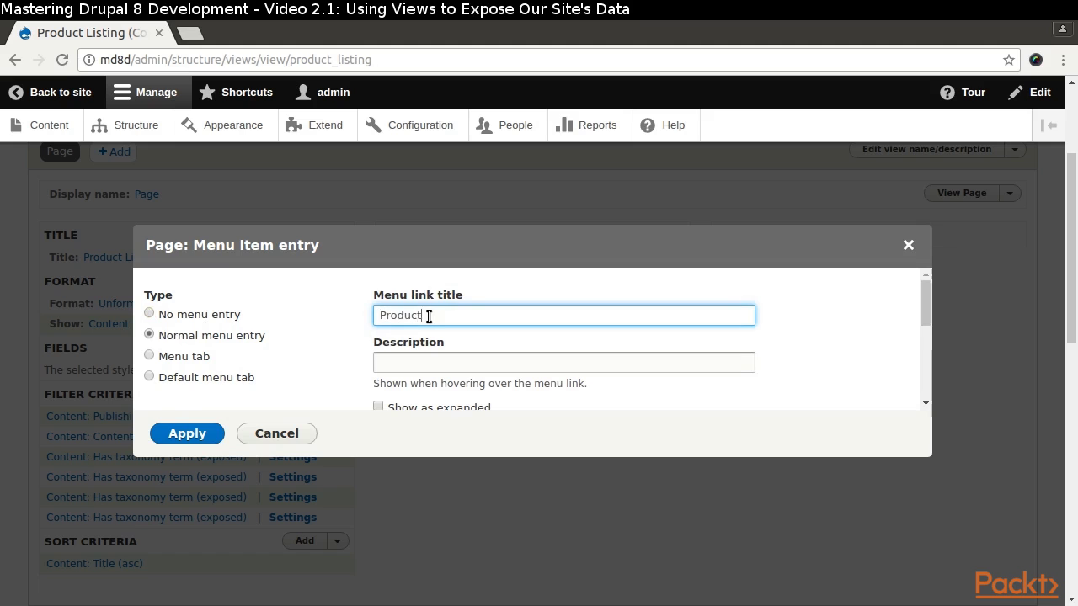
pyautogui.write('s')
pyautogui.scroll(-4, 540, 346)
pyautogui.click(529, 331)
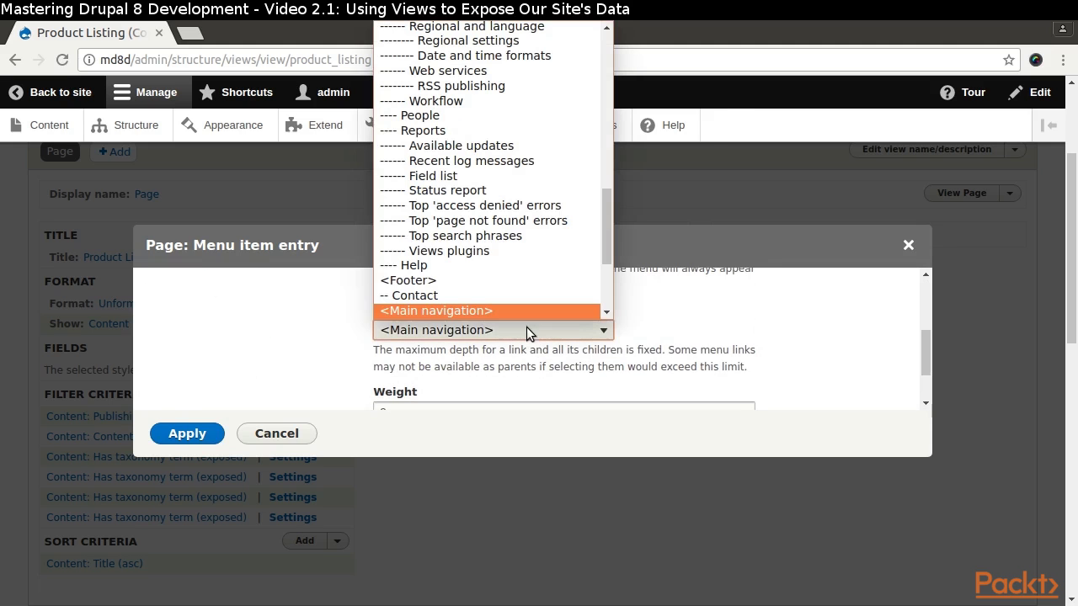
pyautogui.moveTo(610, 229); pyautogui.dragTo(602, 260)
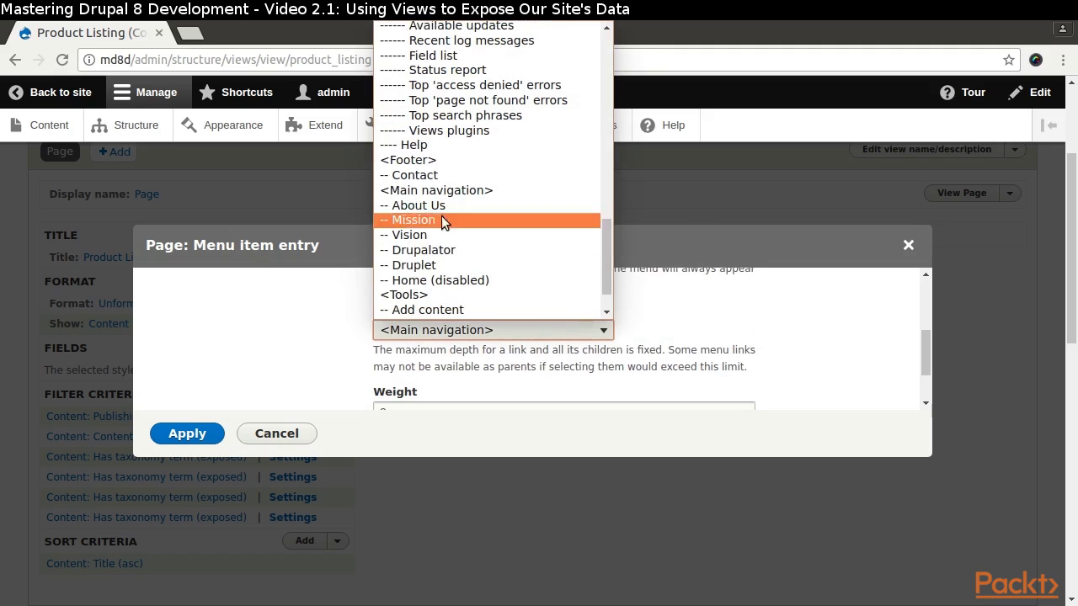
pyautogui.click(451, 191)
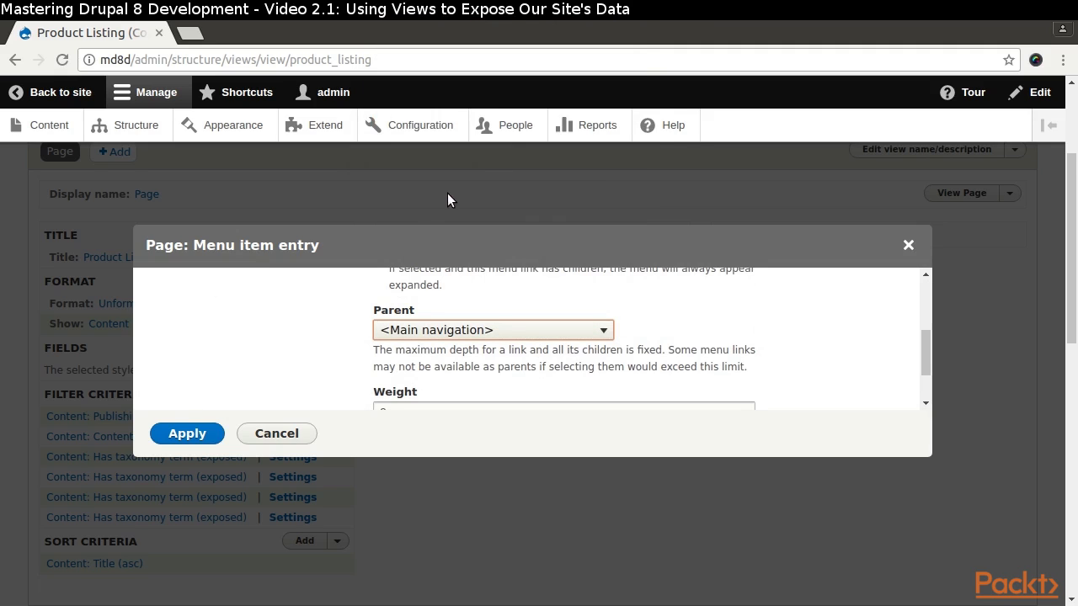
pyautogui.click(185, 431)
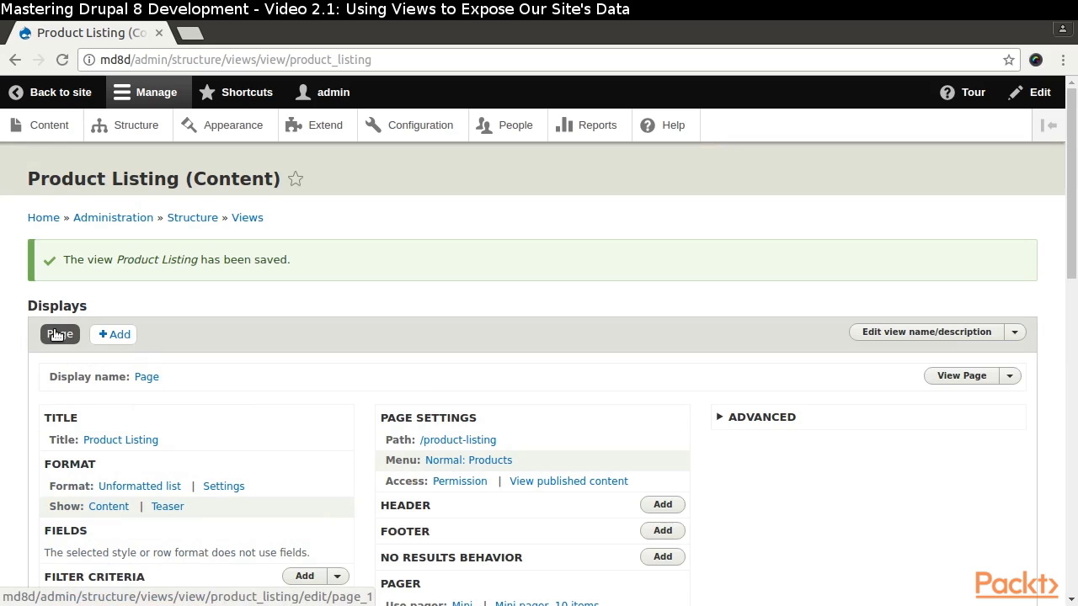
# Open the Help overview and read the Views module help page.
pyautogui.click(124, 335)
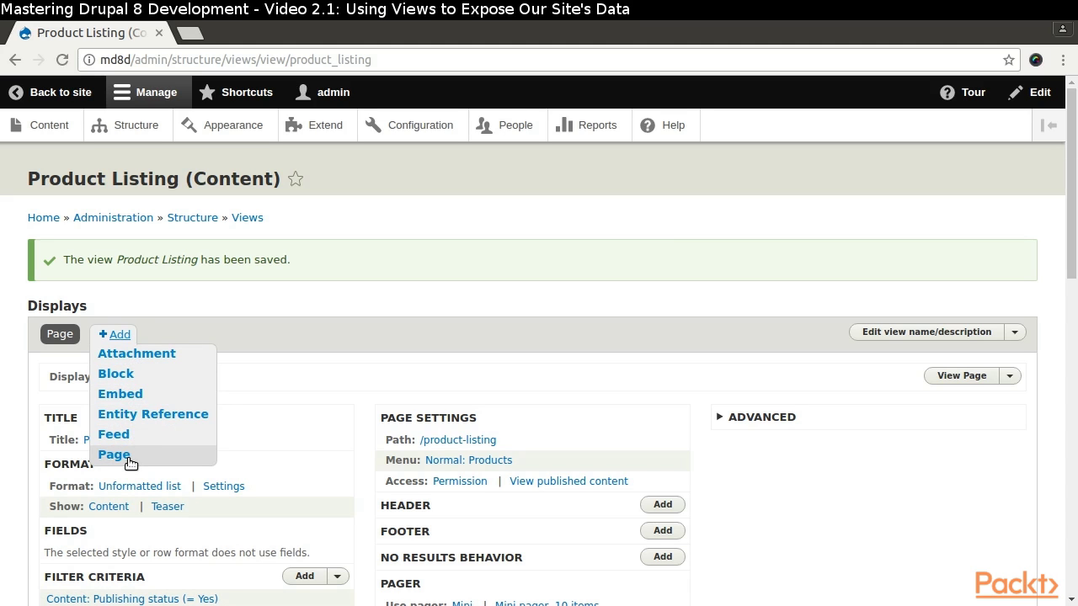
pyautogui.click(673, 125)
pyautogui.scroll(-1, 615, 261)
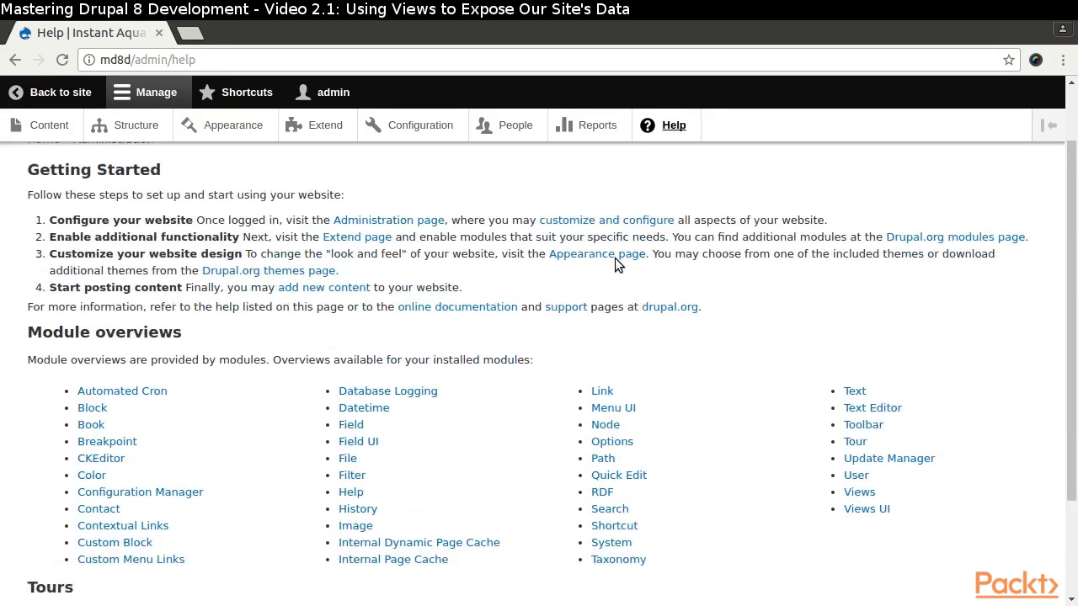
pyautogui.scroll(-3, 614, 265)
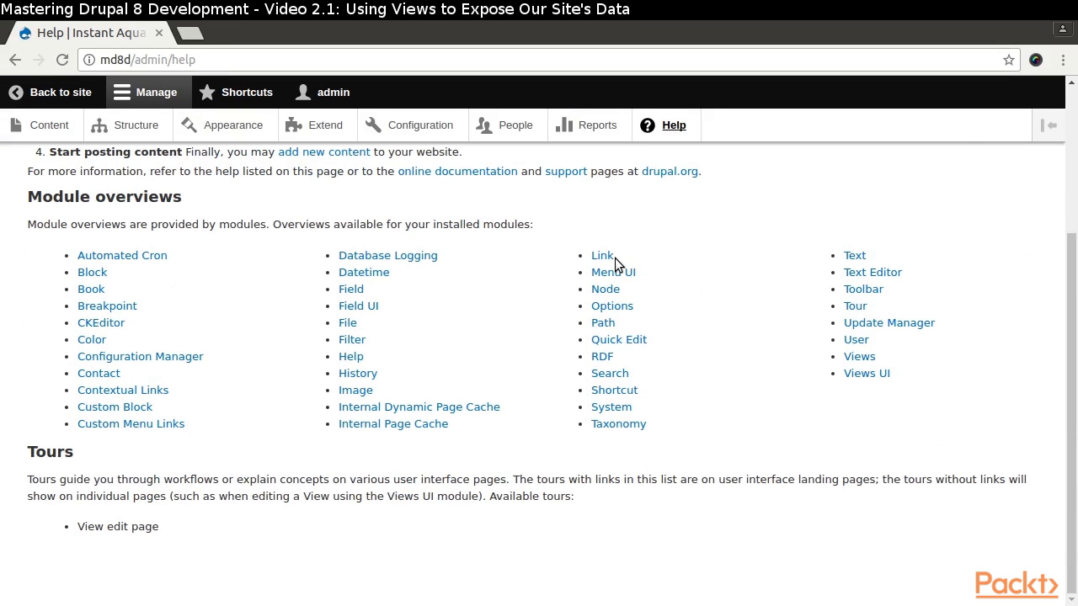
pyautogui.click(867, 357)
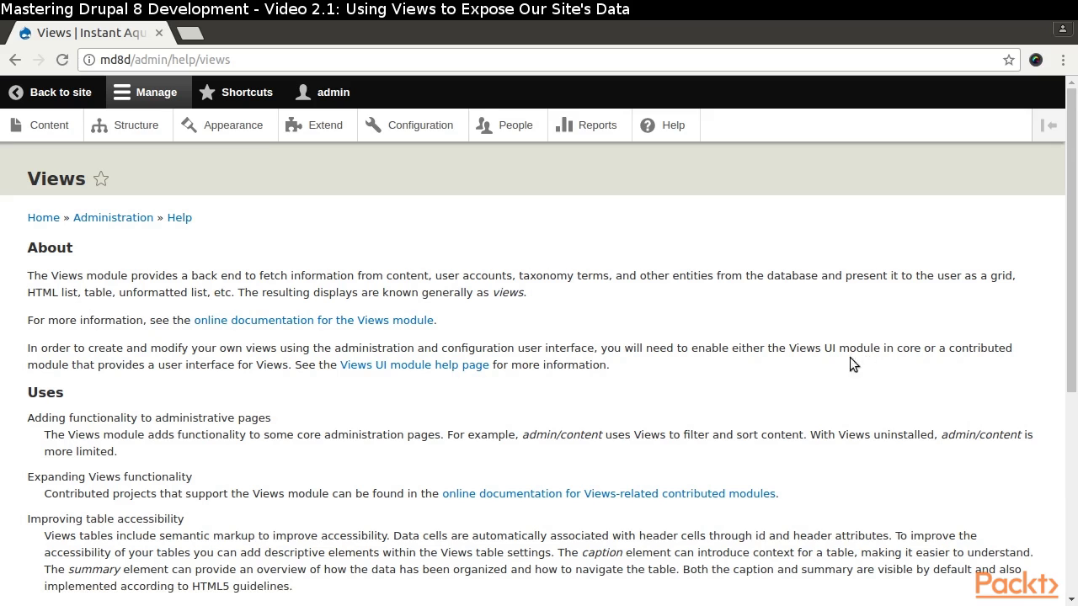
# Read the Views UI help page, then open a new blank browser tab.
pyautogui.click(15, 60)
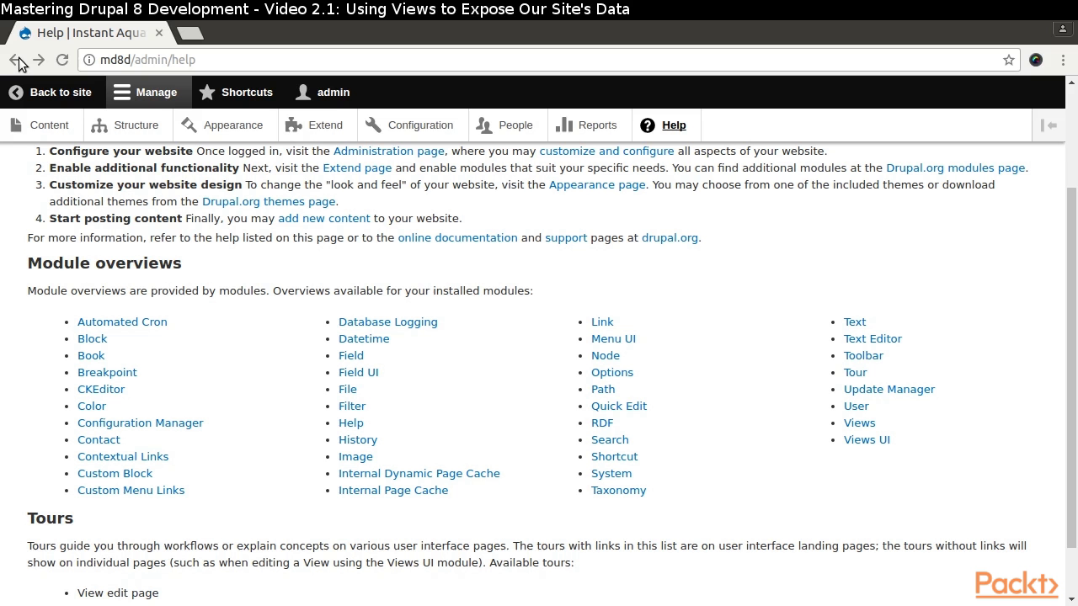
pyautogui.click(877, 440)
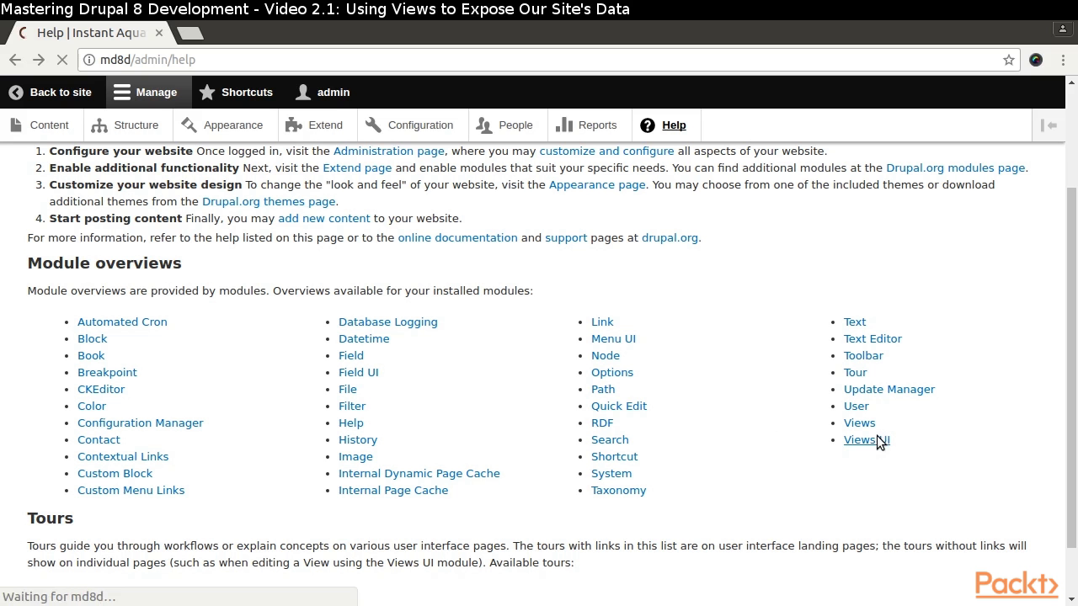
pyautogui.click(16, 59)
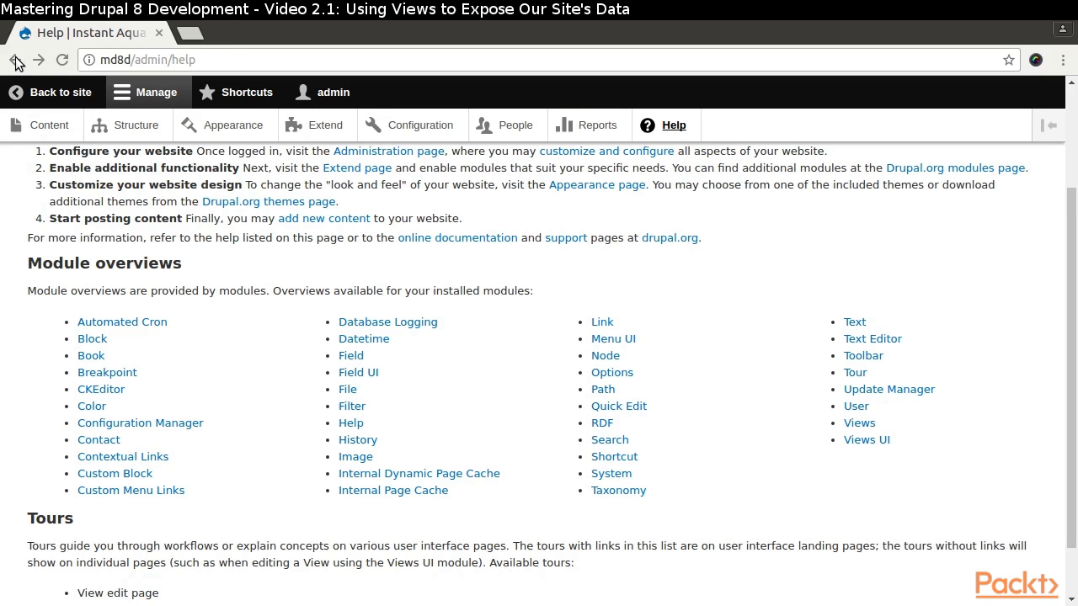
pyautogui.click(192, 36)
# Paste and load the drupal.org Views overview documentation, then close that tab.
pyautogui.rightClick(178, 59)
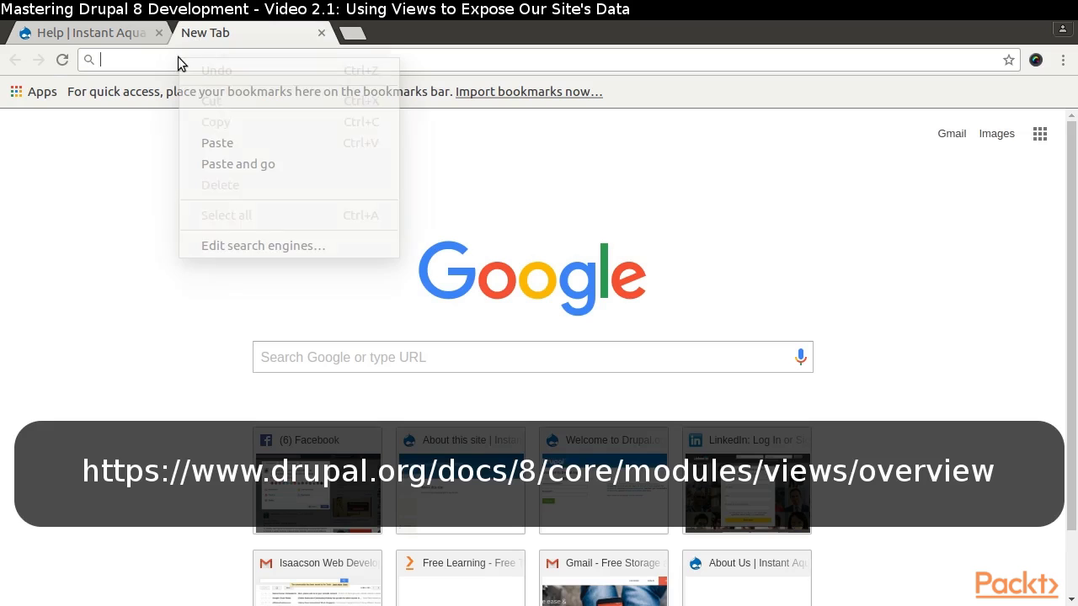
pyautogui.click(261, 162)
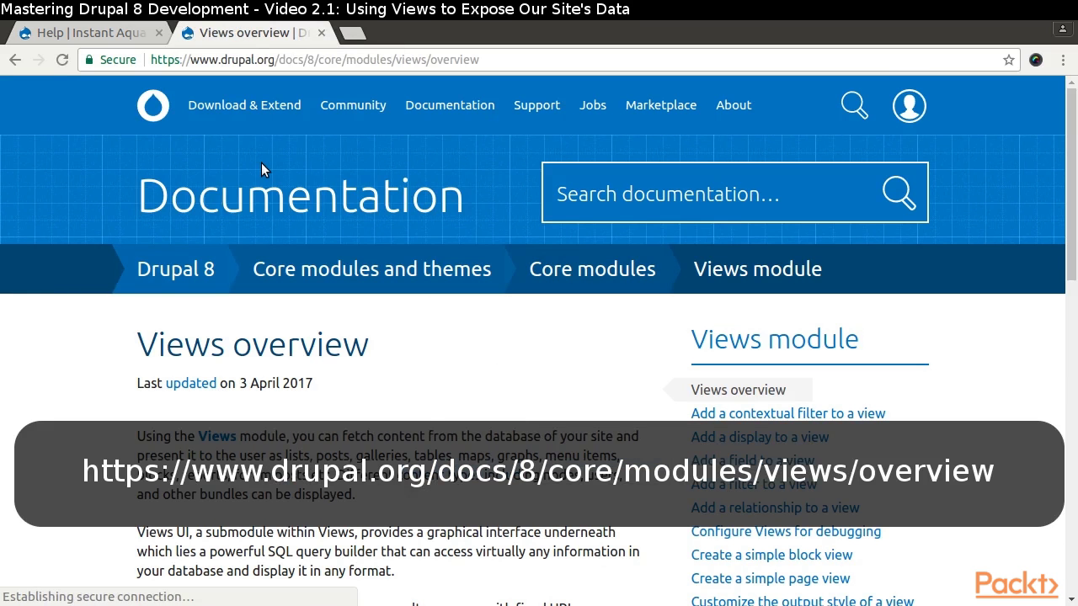
pyautogui.hotkey('ctrl', 'w')
pyautogui.click(59, 94)
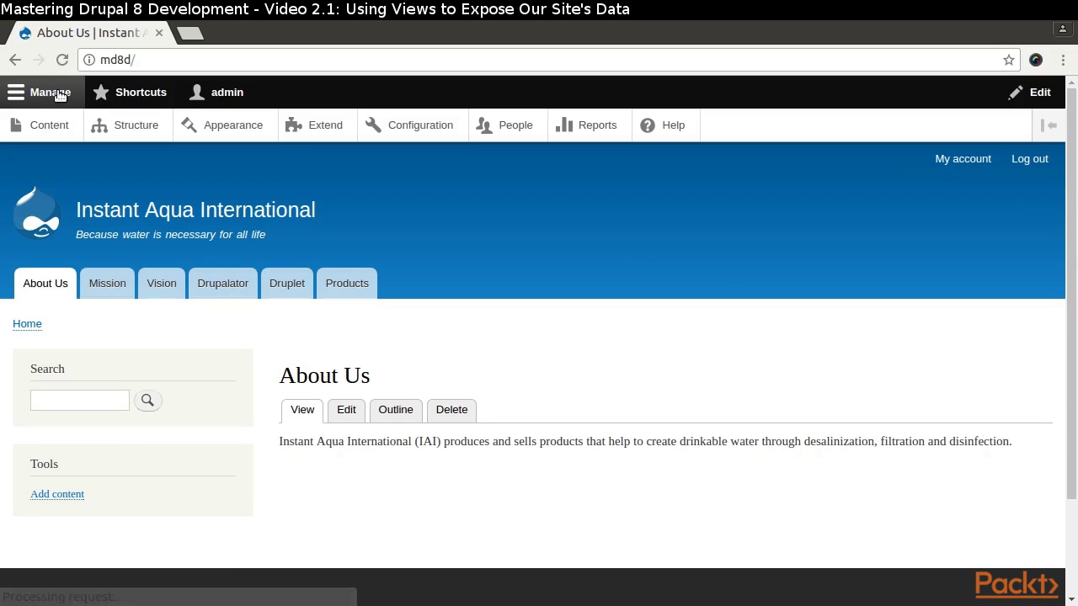
# Open the Products page and review its four filter dropdowns, The Drupalator and The Druplet.
pyautogui.click(345, 288)
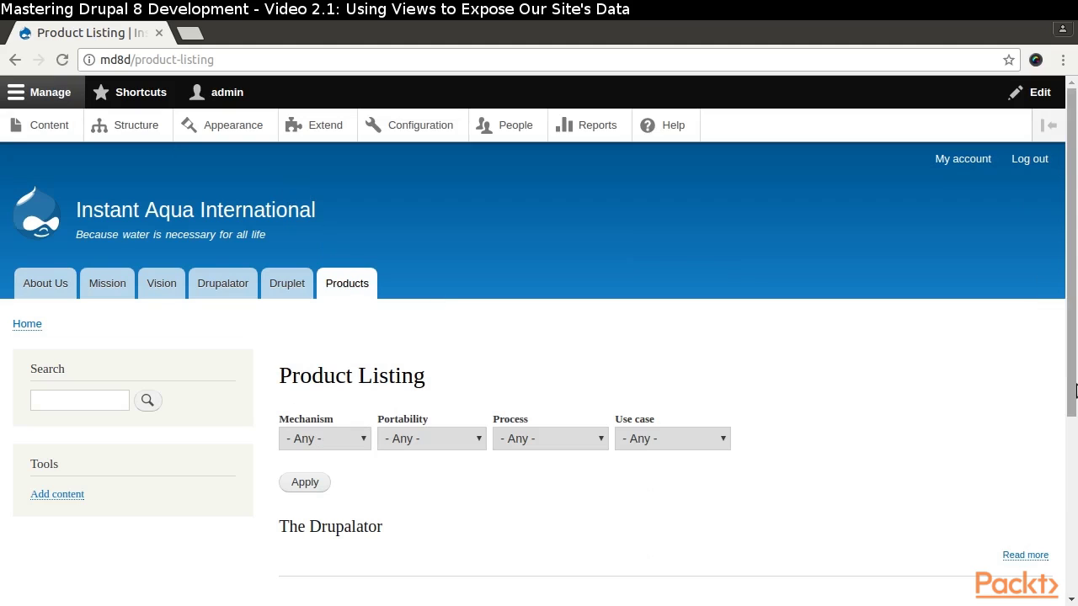
pyautogui.scroll(-3, 991, 366)
pyautogui.scroll(-3, 991, 365)
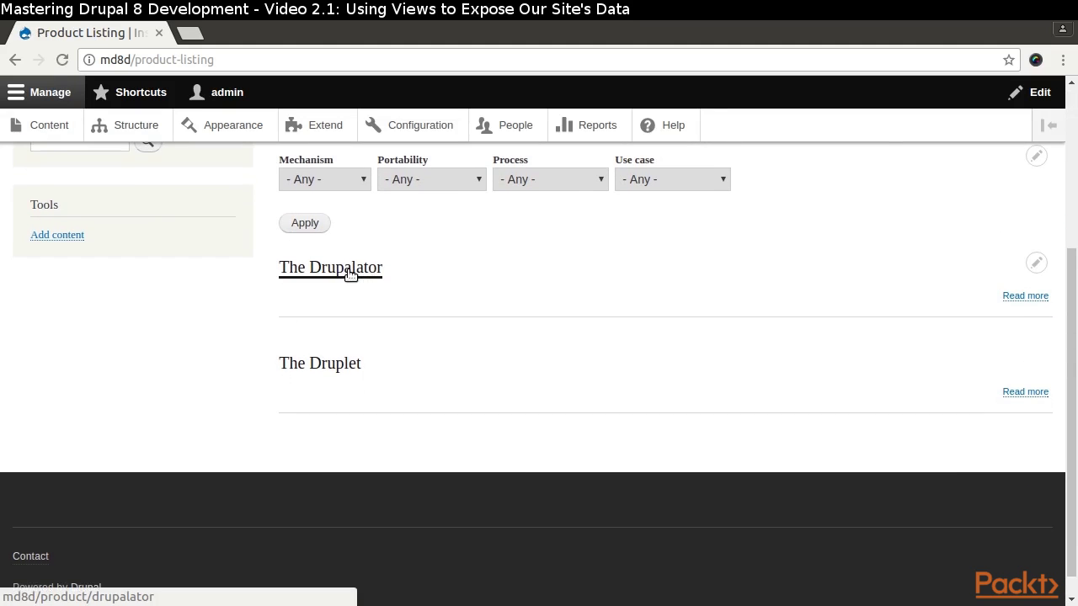
pyautogui.scroll(6, 349, 274)
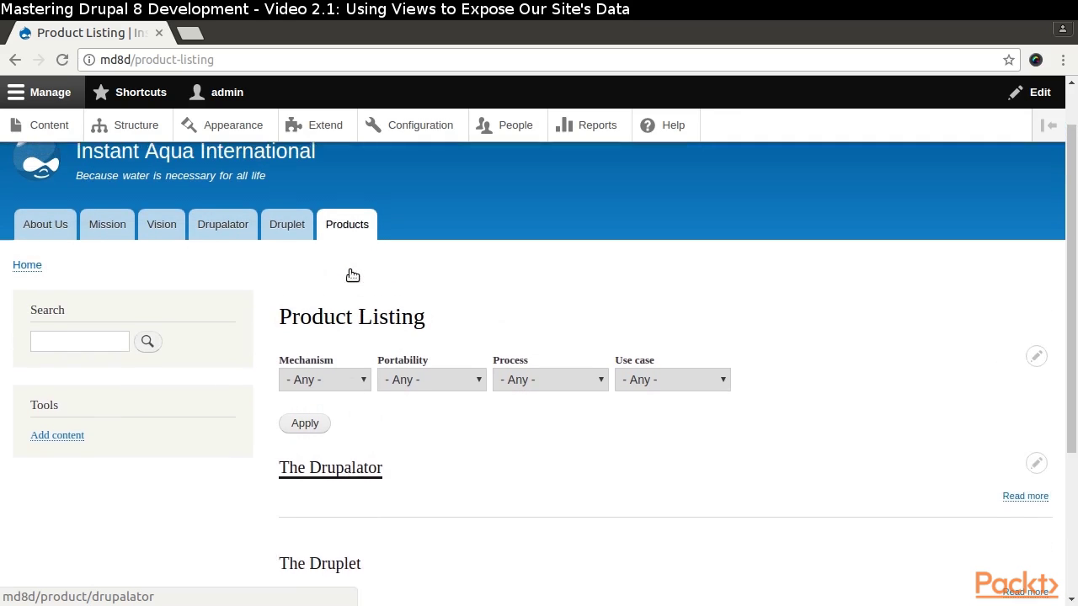